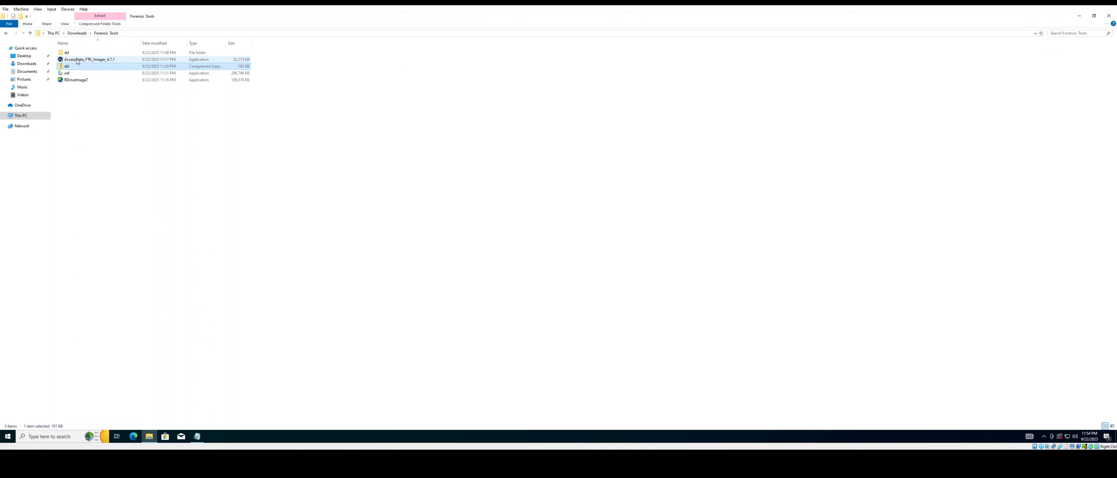
Step: Run the RDriveImage7 installer from Forensic Tools as administrator, allow it to make changes, and choose English as the setup language
{"action": "mouse_move", "coordinate": [87, 62]}
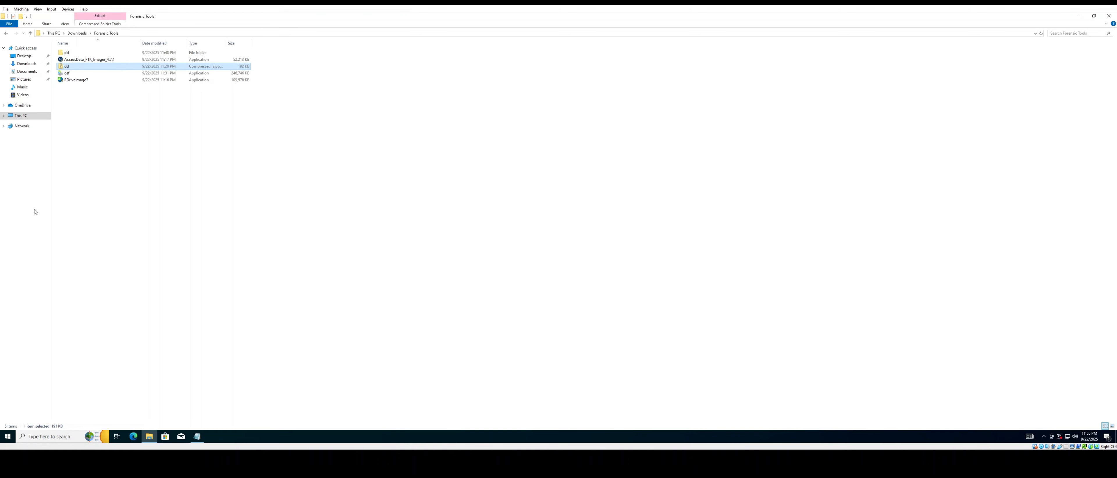
{"action": "left_click", "coordinate": [86, 80]}
{"action": "right_click", "coordinate": [85, 80]}
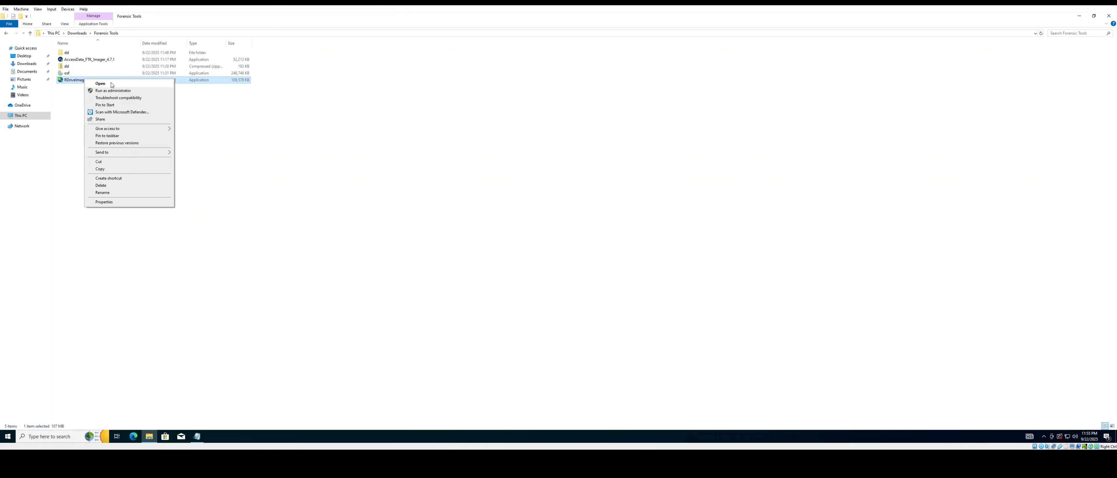
{"action": "left_click", "coordinate": [112, 90]}
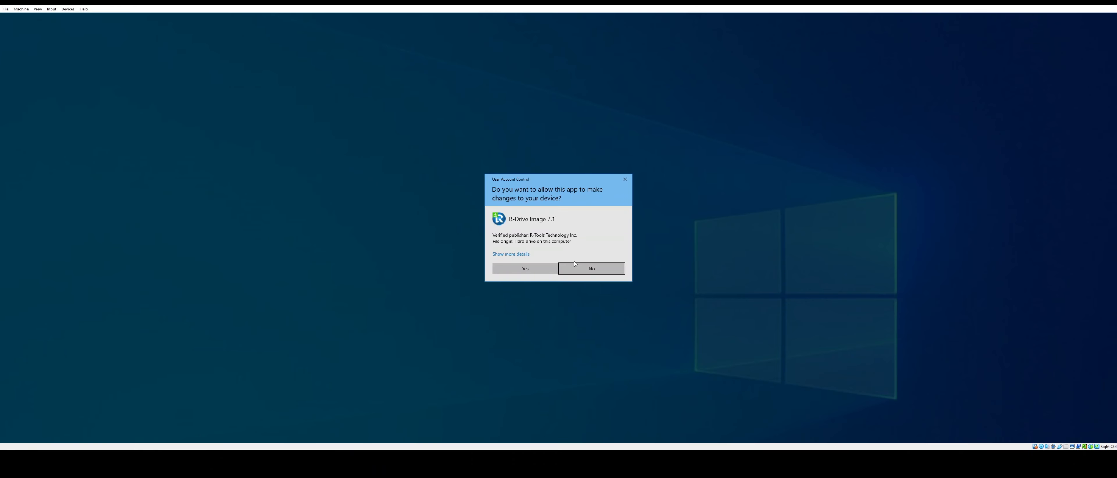
{"action": "left_click", "coordinate": [540, 269]}
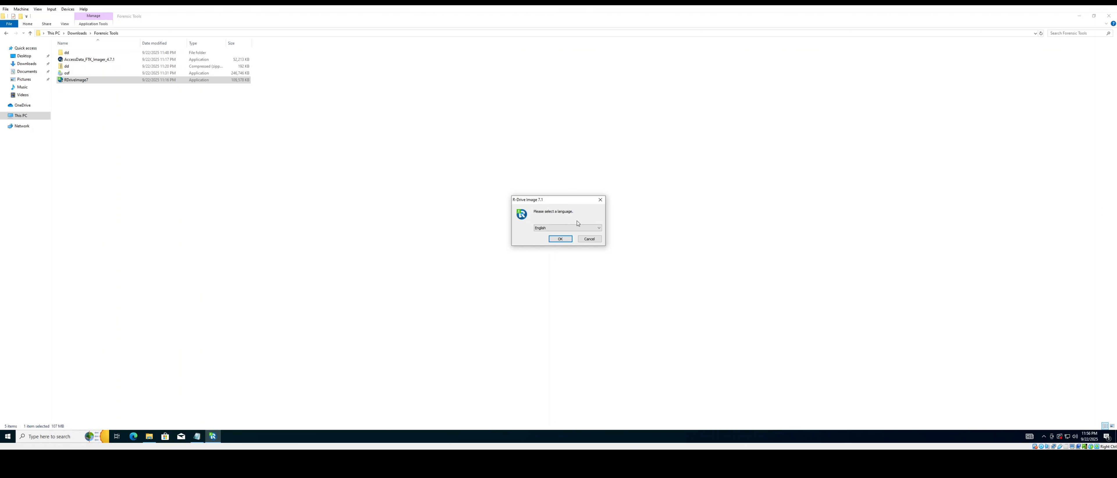
{"action": "left_click", "coordinate": [560, 240]}
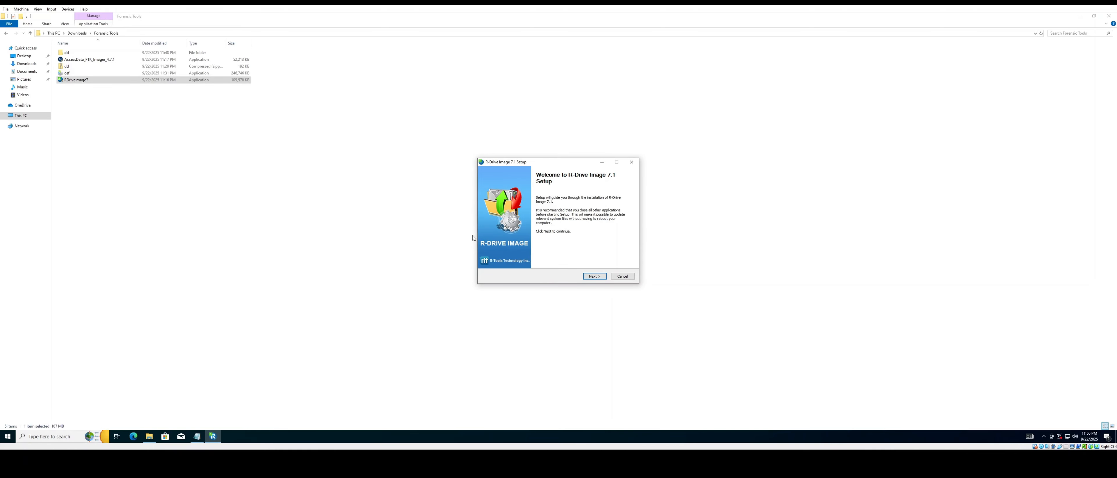
Step: Install R-Drive Image 7.1 with the license accepted and the default location and Start Menu folder, launching it on completion
{"action": "left_click", "coordinate": [598, 276]}
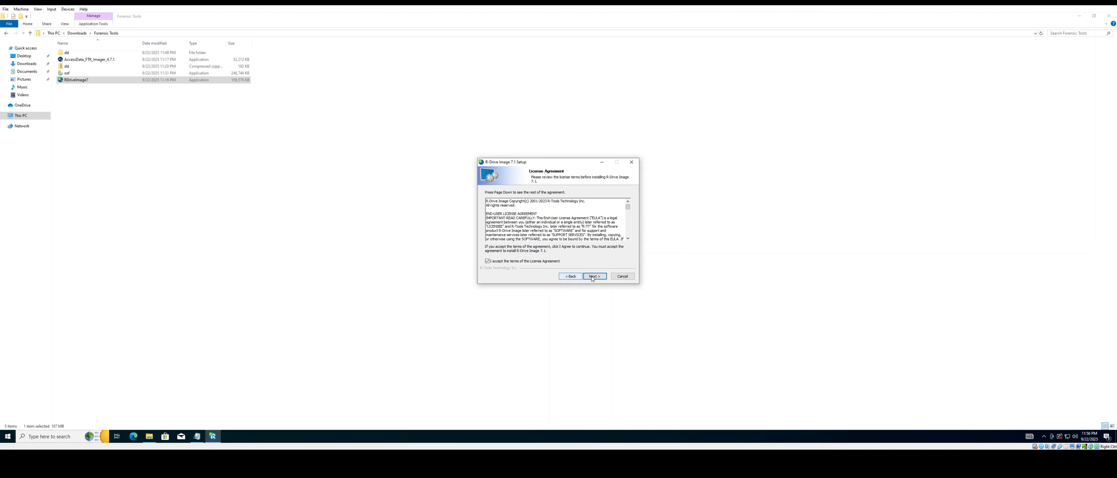
{"action": "left_click", "coordinate": [594, 276]}
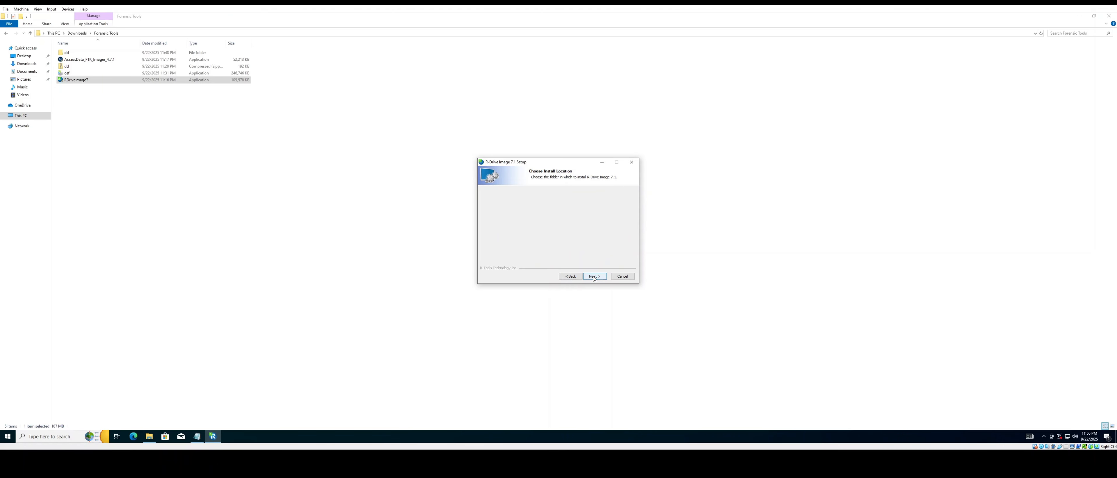
{"action": "left_click", "coordinate": [595, 277]}
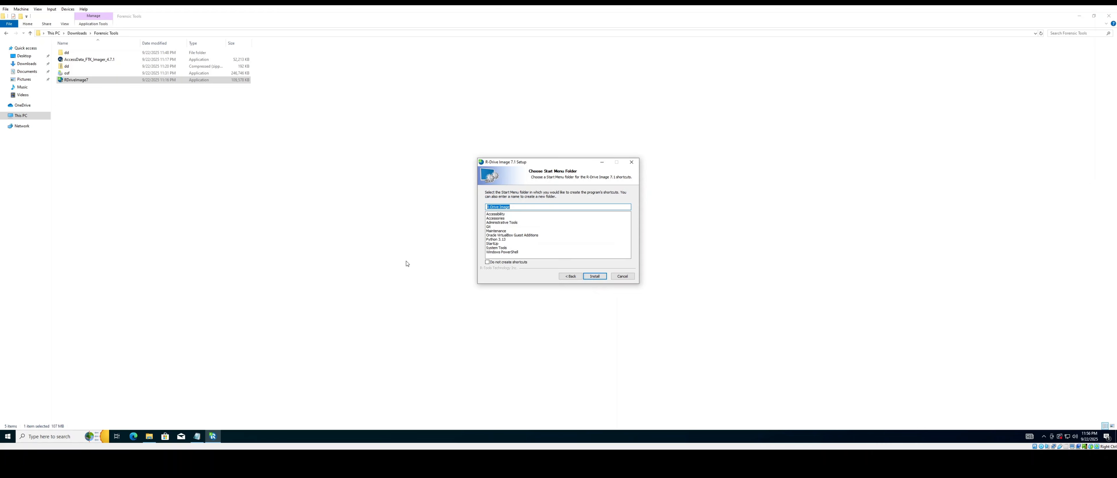
{"action": "left_click", "coordinate": [594, 276]}
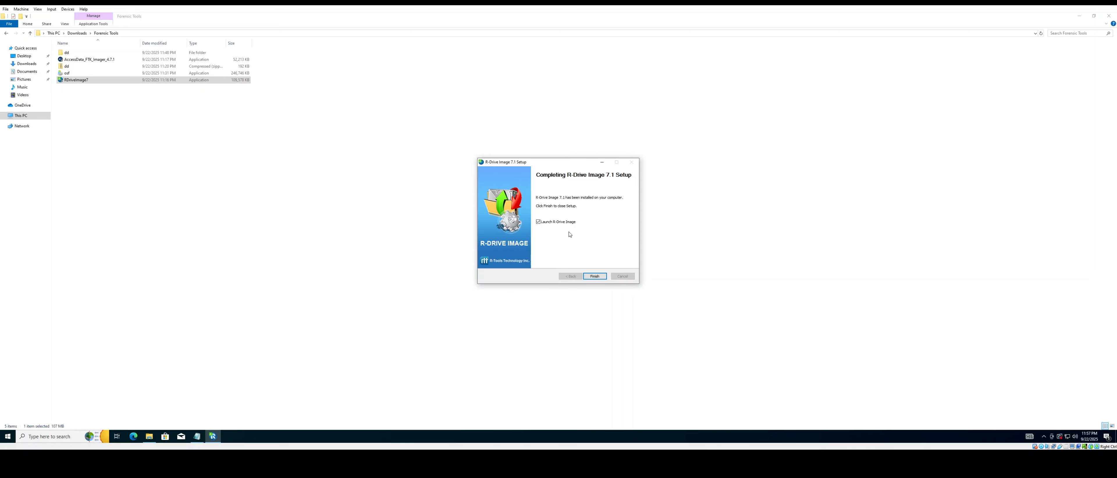
{"action": "left_click", "coordinate": [592, 277]}
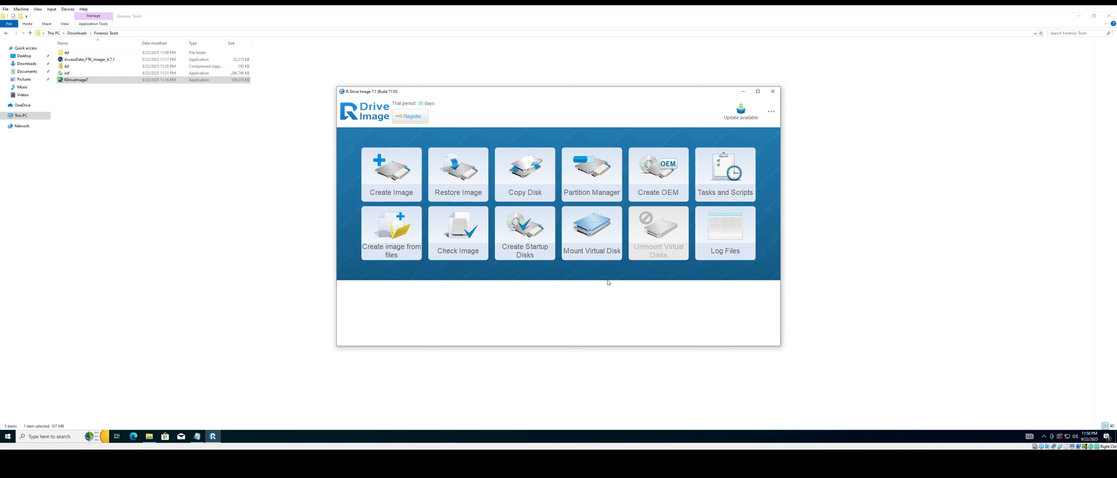
Step: Start creating a disk image, check the drives in This PC, and select the C: partition as the source
{"action": "left_click", "coordinate": [386, 190]}
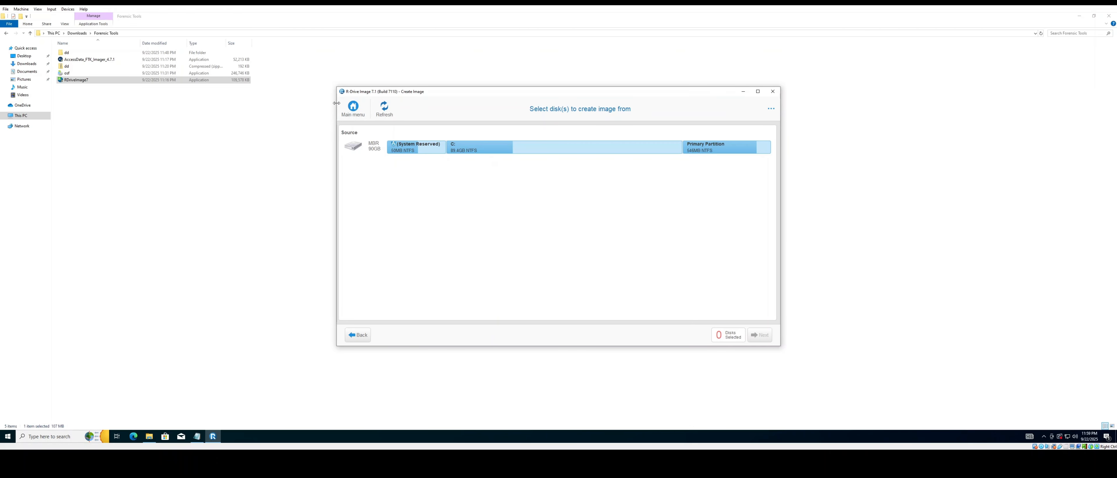
{"action": "left_click", "coordinate": [37, 116]}
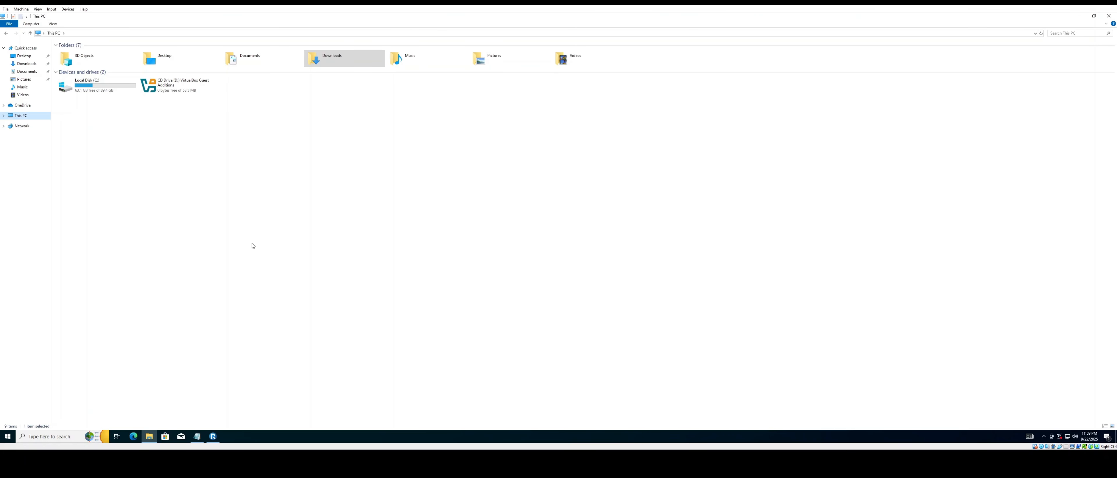
{"action": "left_click", "coordinate": [213, 437]}
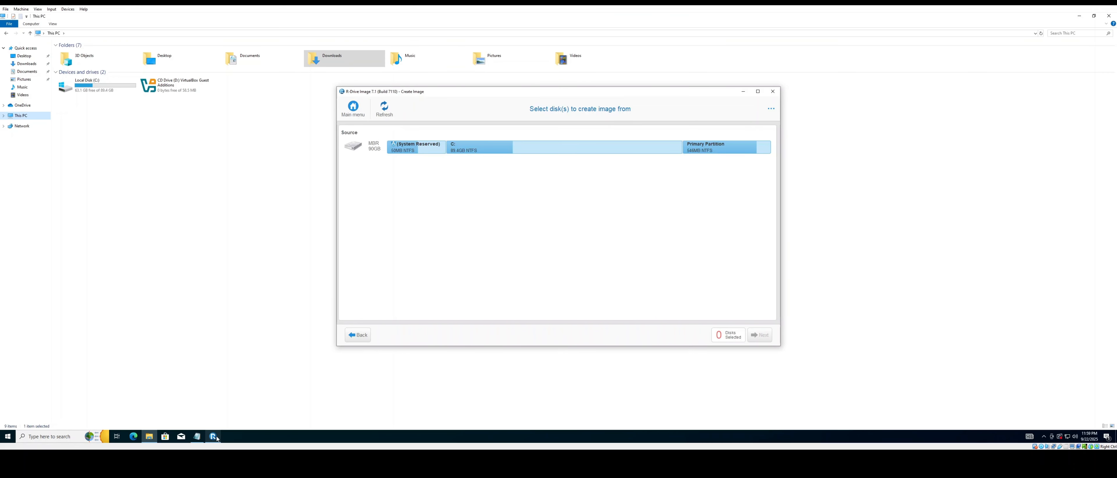
{"action": "left_click", "coordinate": [522, 152]}
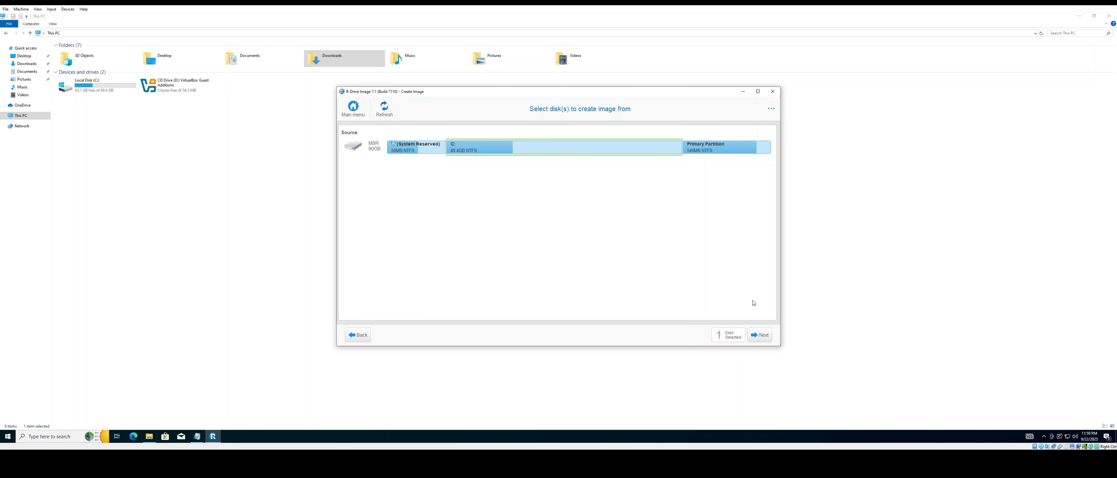
{"action": "left_click", "coordinate": [758, 336]}
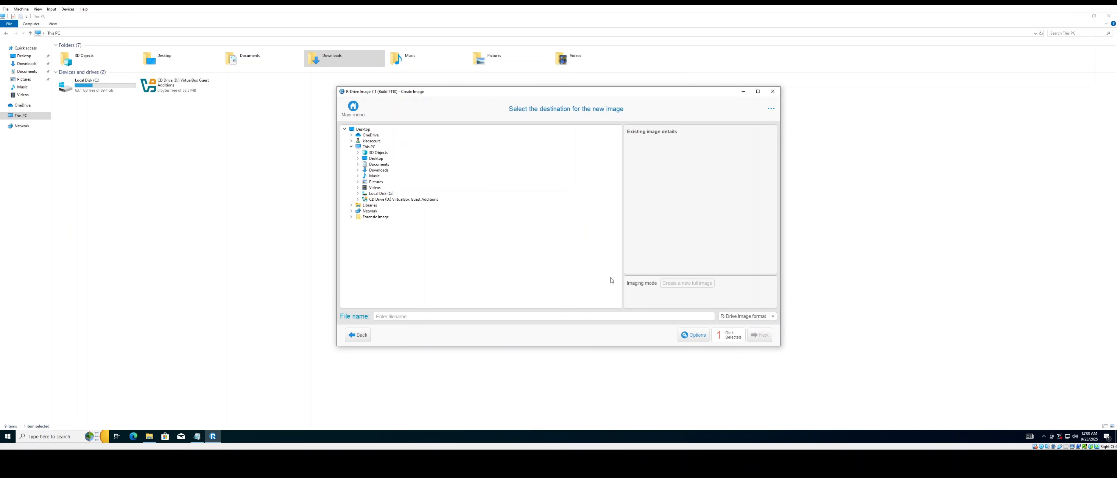
Step: Set the image format to VHD and the destination to C-image.vhd in the Forensic Image folder
{"action": "left_click", "coordinate": [750, 320]}
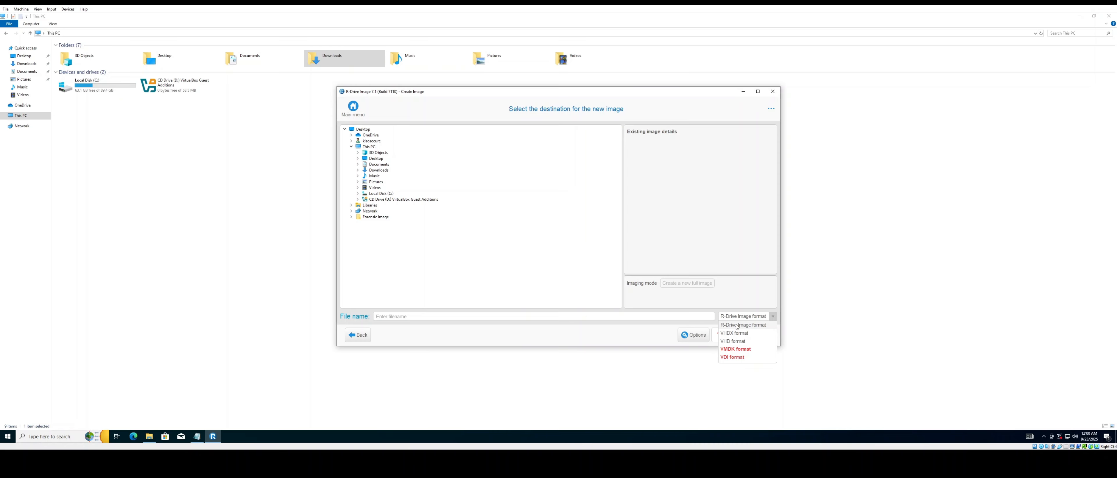
{"action": "left_click", "coordinate": [732, 341]}
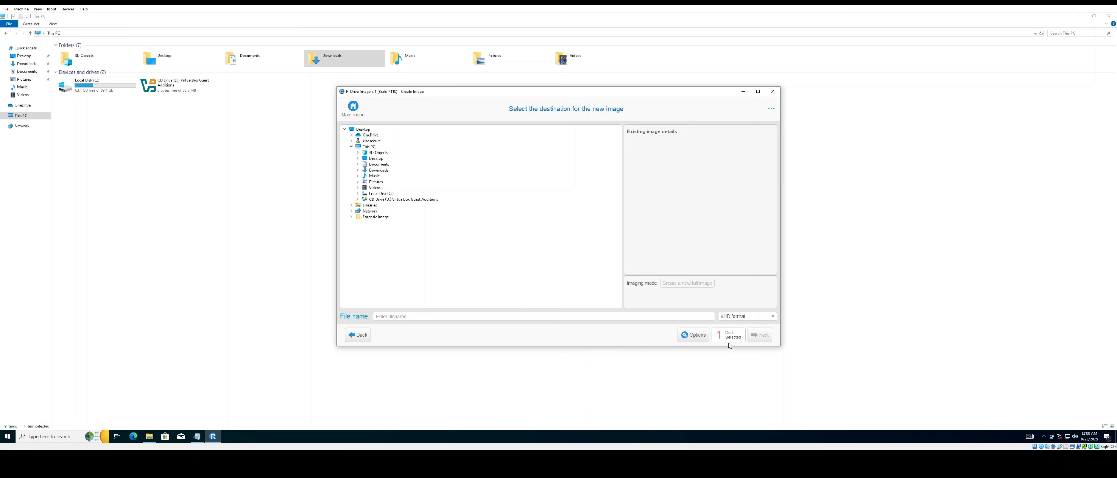
{"action": "left_click", "coordinate": [586, 315]}
{"action": "left_click", "coordinate": [366, 218]}
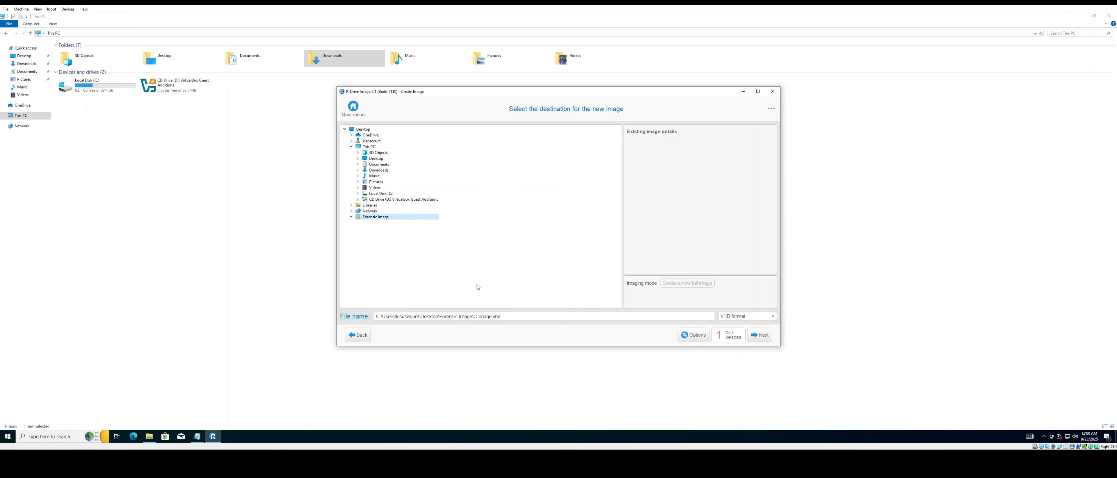
{"action": "left_click", "coordinate": [506, 318]}
{"action": "left_click", "coordinate": [760, 335]}
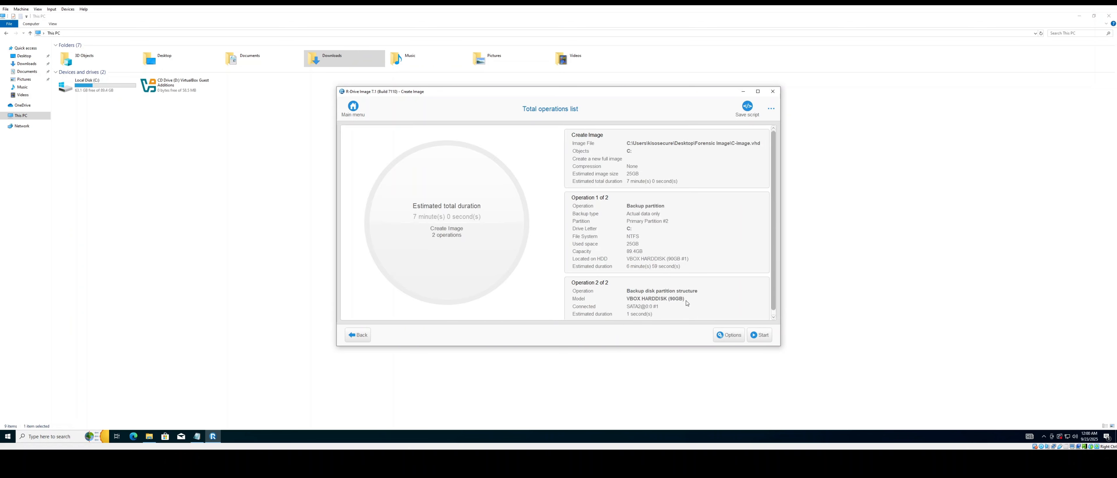
Step: Review the total operations list, start creating the image, and maximize the R-Drive Image window
{"action": "scroll", "coordinate": [585, 194], "scroll_direction": "down", "scroll_amount": 1}
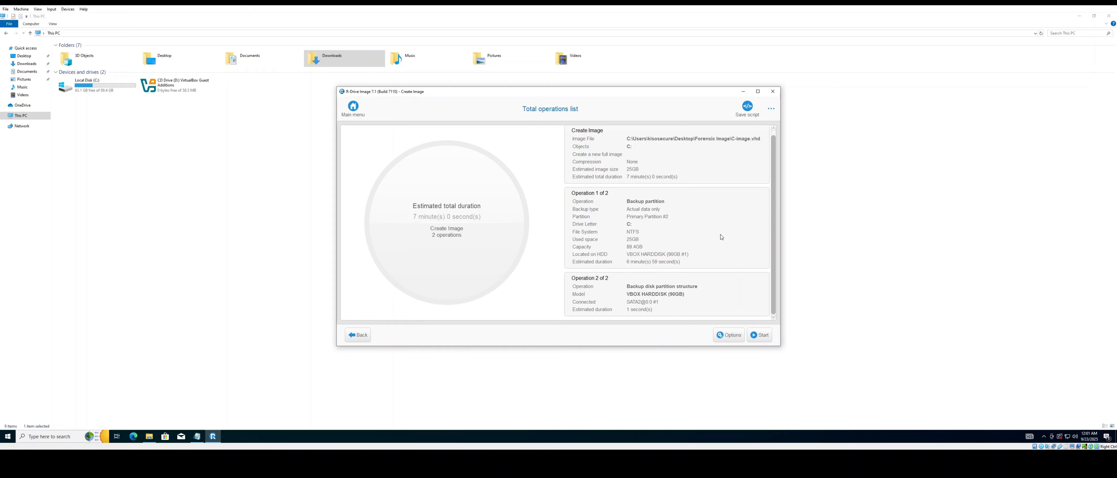
{"action": "scroll", "coordinate": [721, 237], "scroll_direction": "up", "scroll_amount": 1}
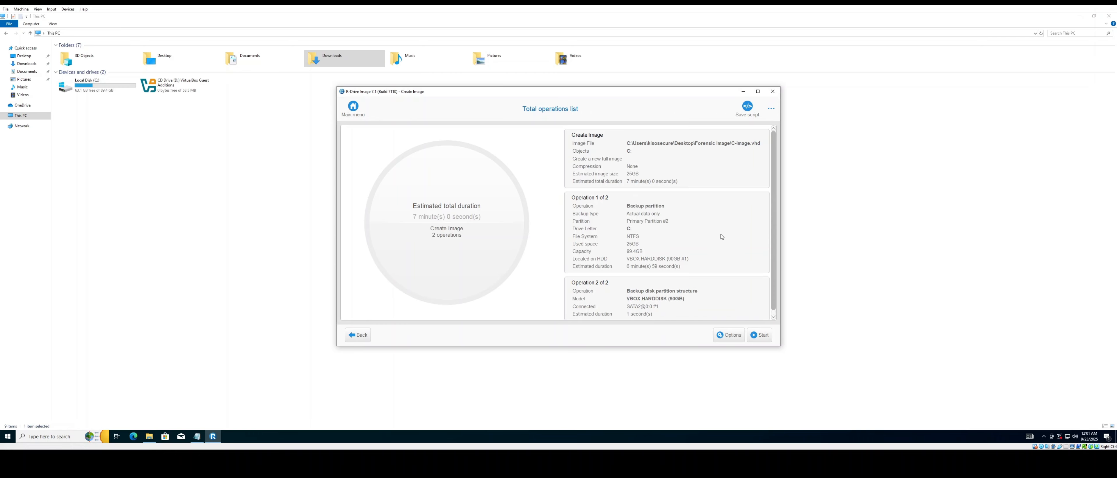
{"action": "left_click", "coordinate": [760, 335]}
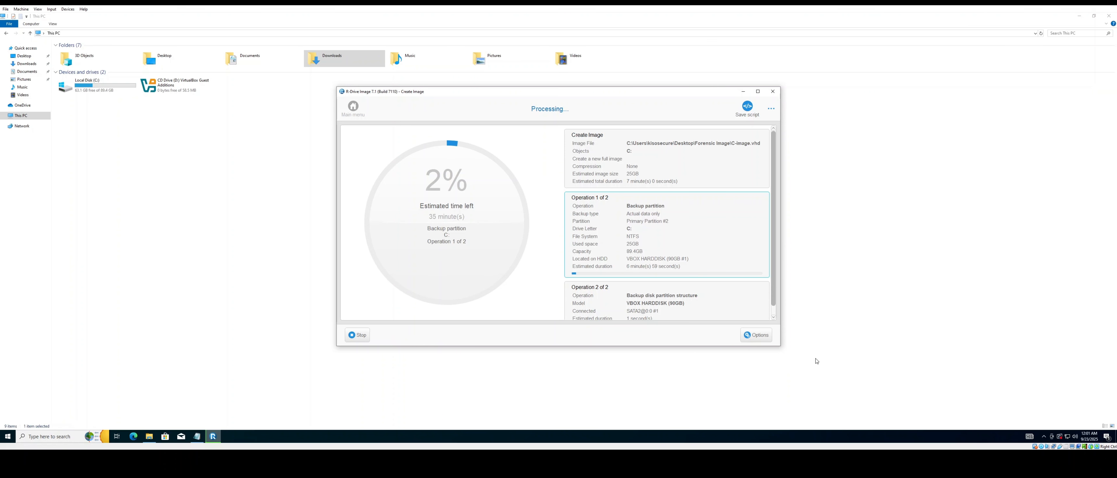
{"action": "left_click", "coordinate": [757, 92]}
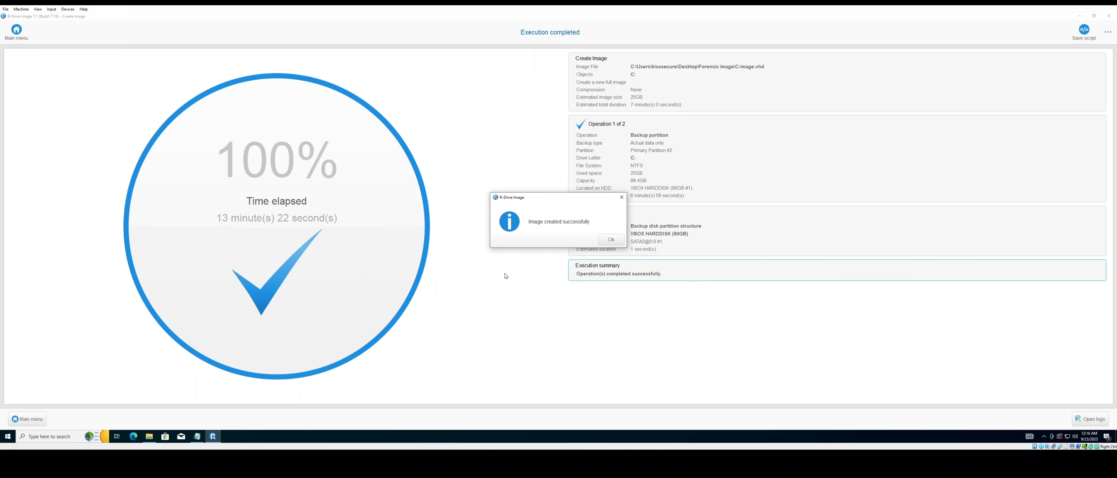
Step: Switch to File Explorer and open the Forensic Image folder on the Desktop to check the created image file
{"action": "left_click", "coordinate": [147, 441]}
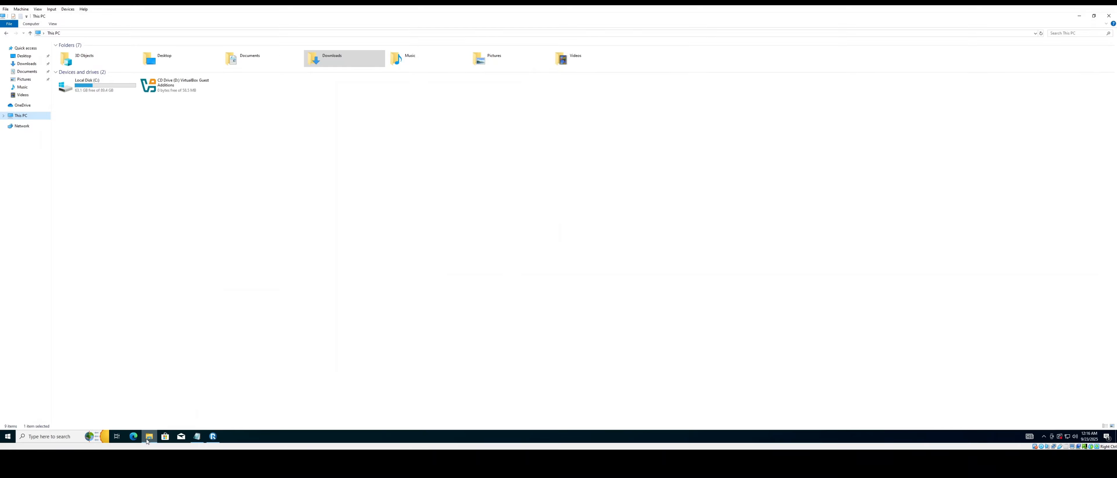
{"action": "left_click", "coordinate": [28, 57]}
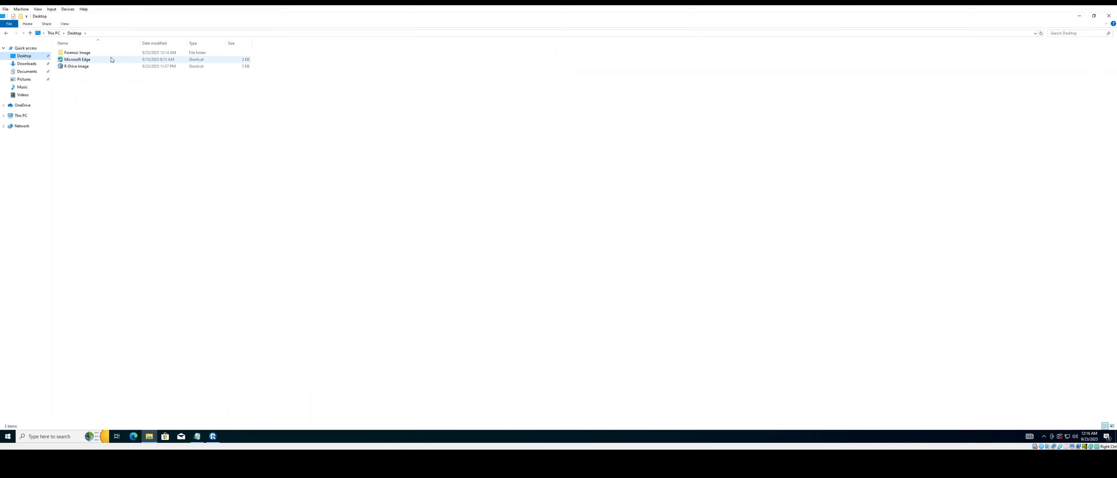
{"action": "left_click", "coordinate": [108, 53]}
{"action": "double_click", "coordinate": [107, 53]}
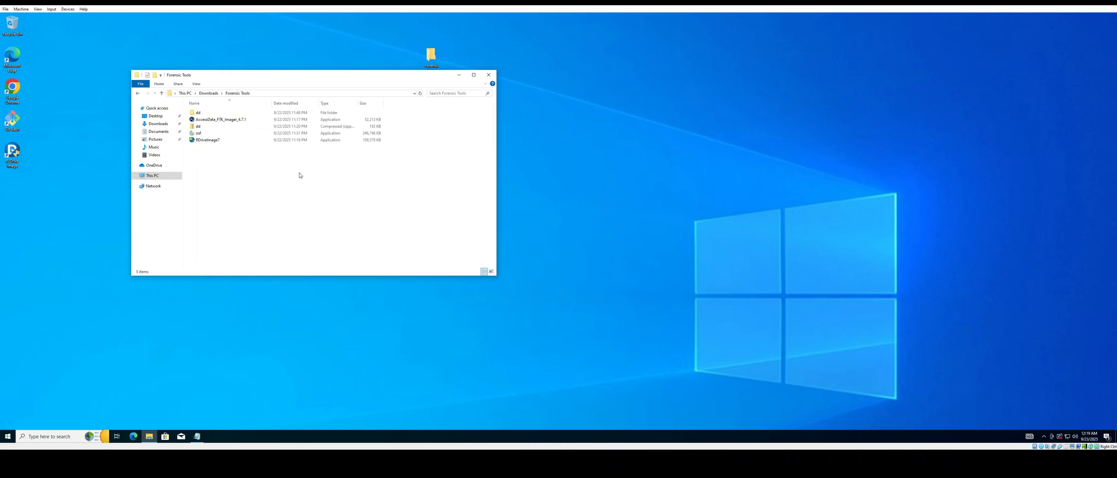
Step: Run the AccessData_FTK_Imager_4.7.1 installer from the Forensic Tools folder and allow it to make changes
{"action": "double_click", "coordinate": [209, 123]}
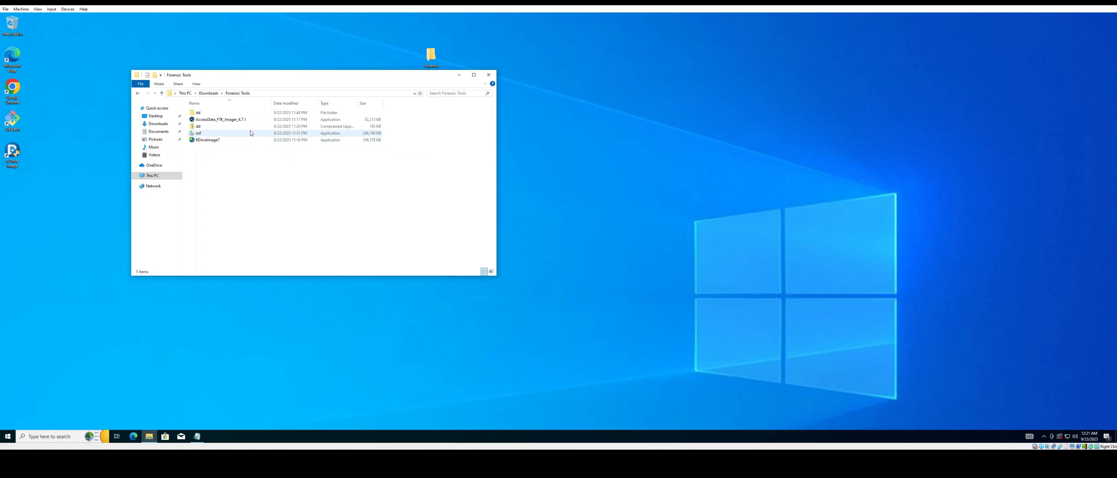
{"action": "double_click", "coordinate": [244, 120]}
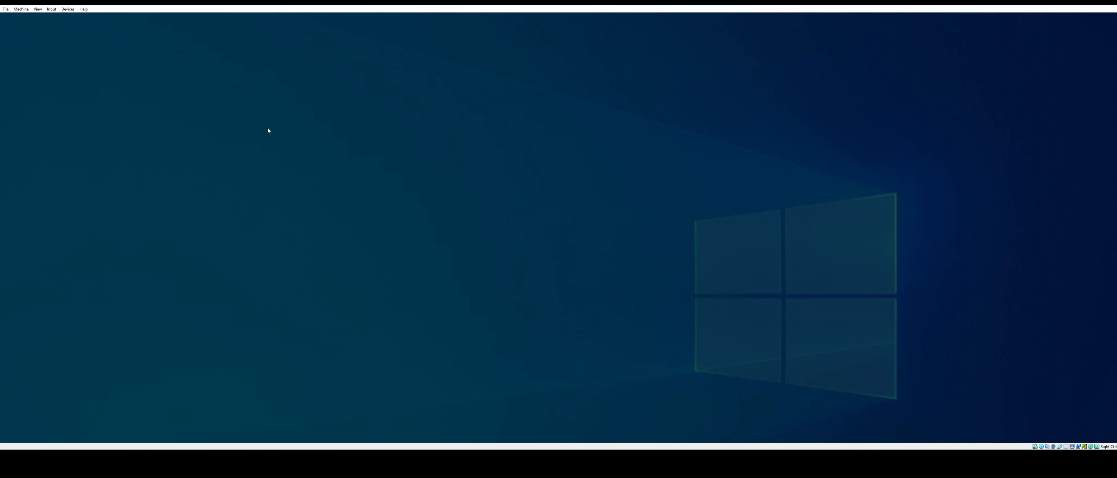
{"action": "left_click", "coordinate": [533, 271]}
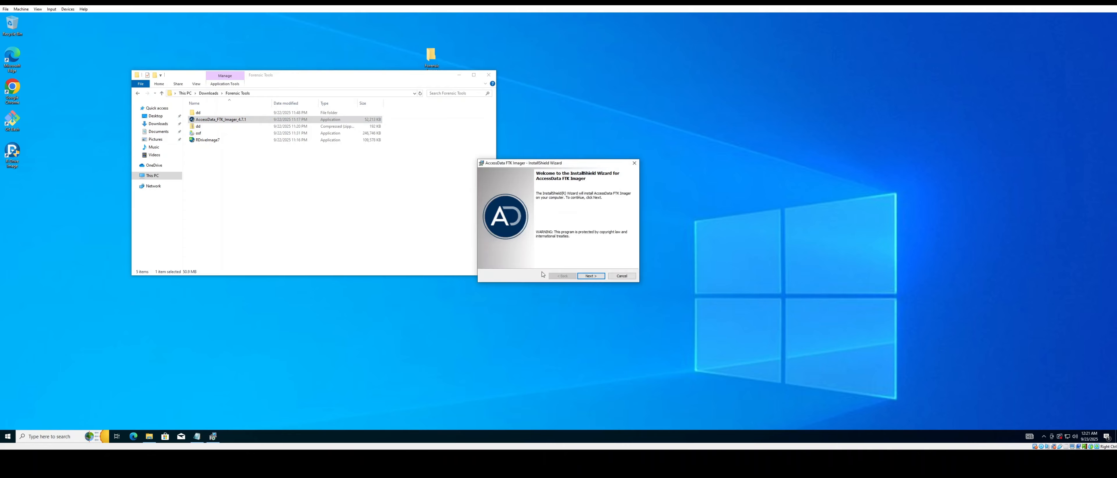
Step: Accept the AccessData FTK Imager license agreement and install the program with the default settings
{"action": "left_click", "coordinate": [585, 276]}
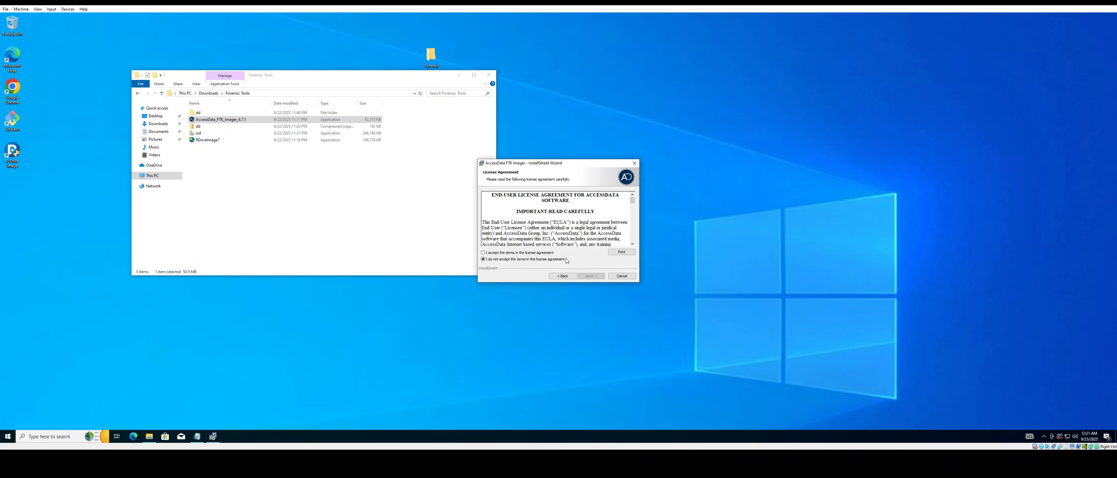
{"action": "left_click", "coordinate": [527, 253]}
{"action": "left_click", "coordinate": [590, 276]}
{"action": "left_click", "coordinate": [599, 278]}
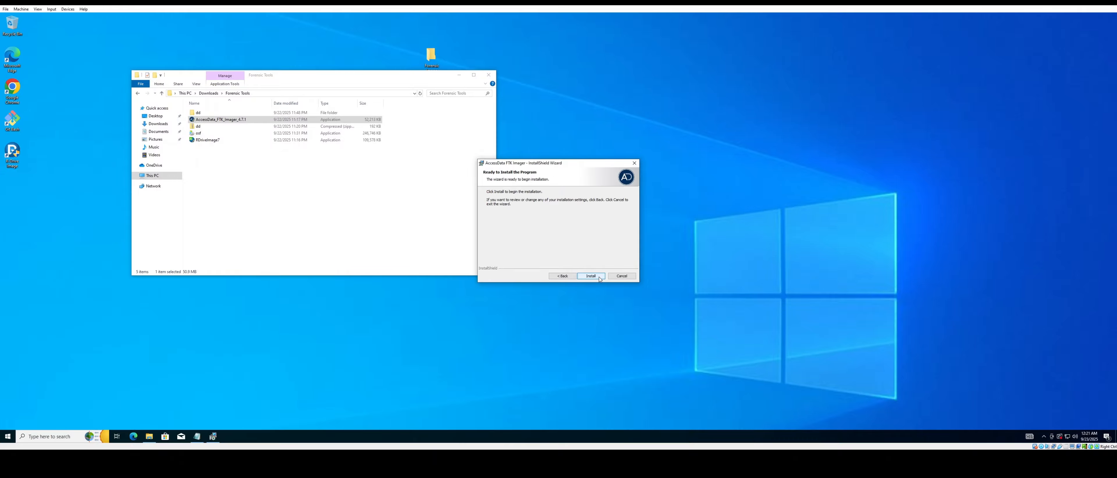
{"action": "left_click", "coordinate": [590, 276]}
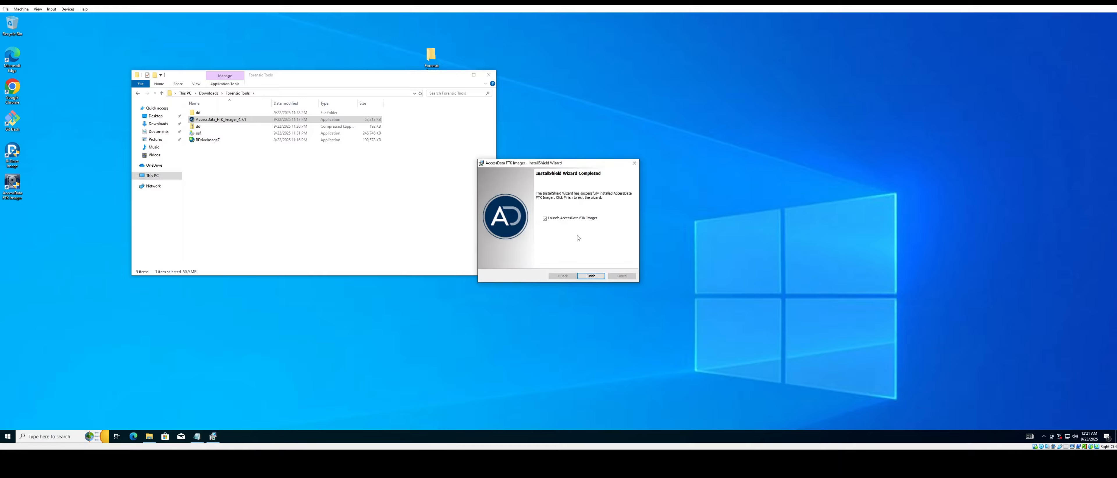
Step: Finish the setup with FTK Imager launching, minimize the Forensic Tools window, and maximize the FTK Imager window
{"action": "left_click", "coordinate": [601, 278]}
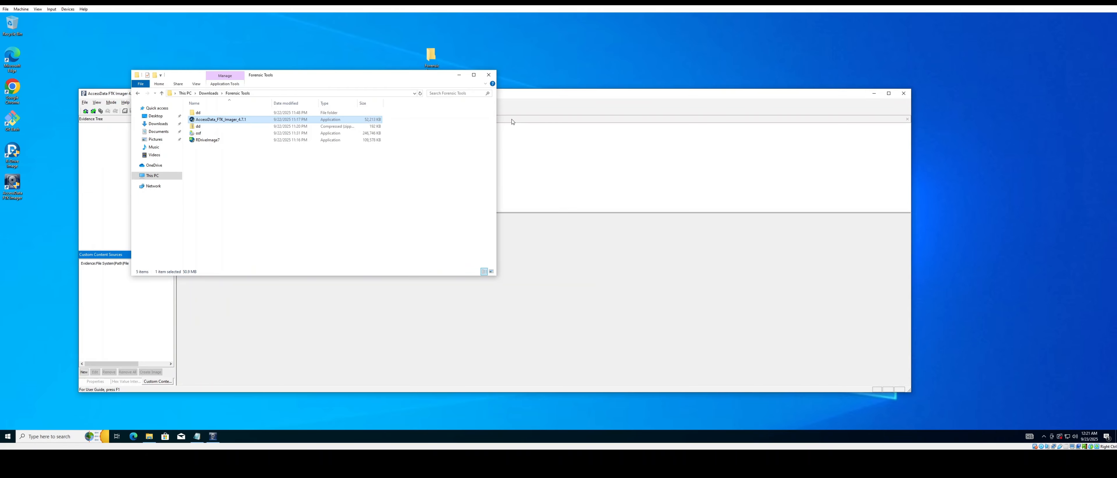
{"action": "left_click", "coordinate": [458, 75]}
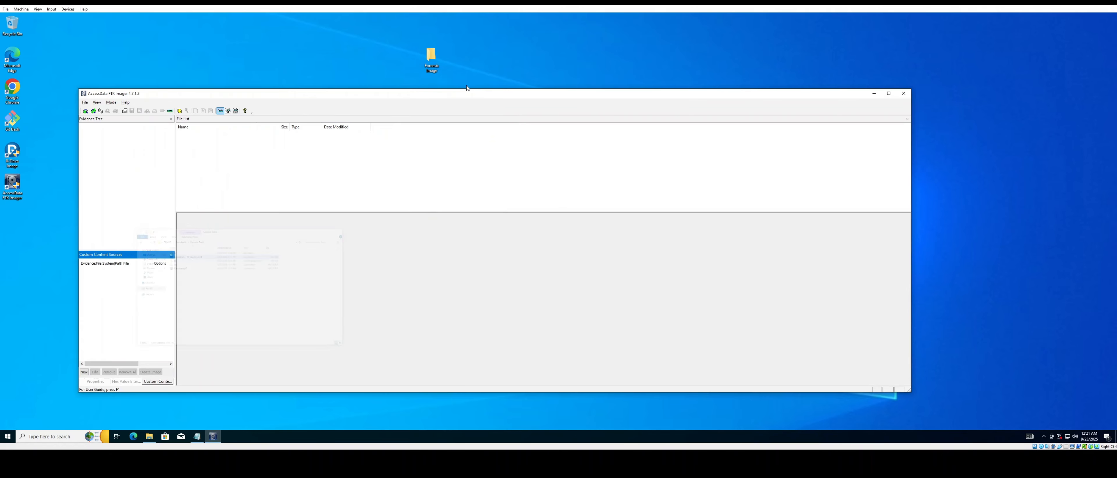
{"action": "left_click", "coordinate": [887, 92]}
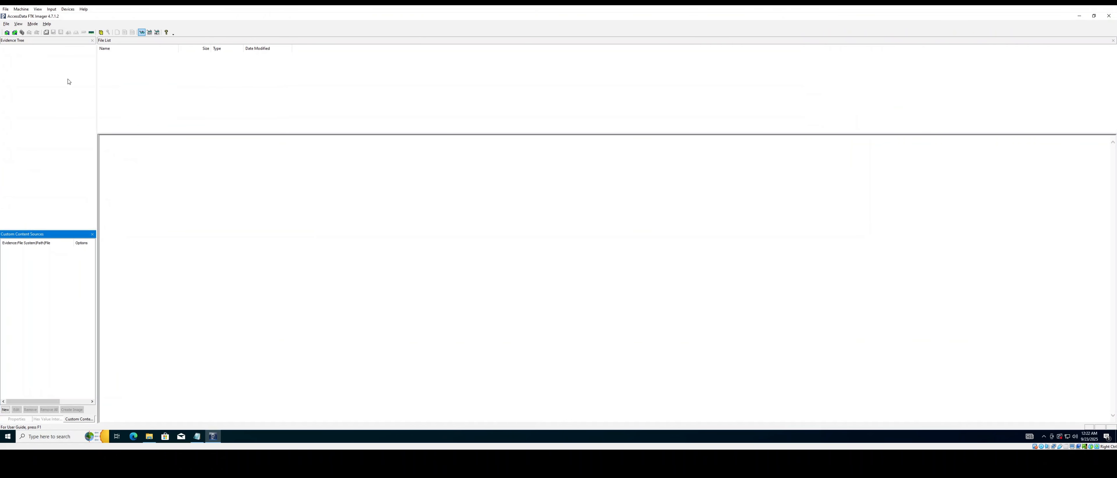
Step: Start a new disk image with Physical Drive as the source type and PHYSICALDRIVE0 (VBOX HARDDISK) as the source drive
{"action": "left_click", "coordinate": [6, 24]}
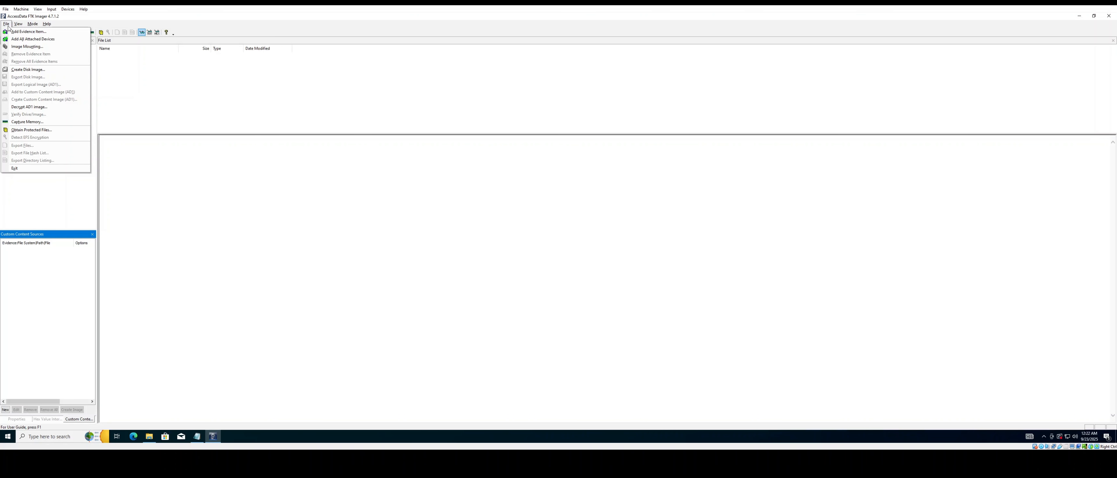
{"action": "left_click", "coordinate": [38, 71]}
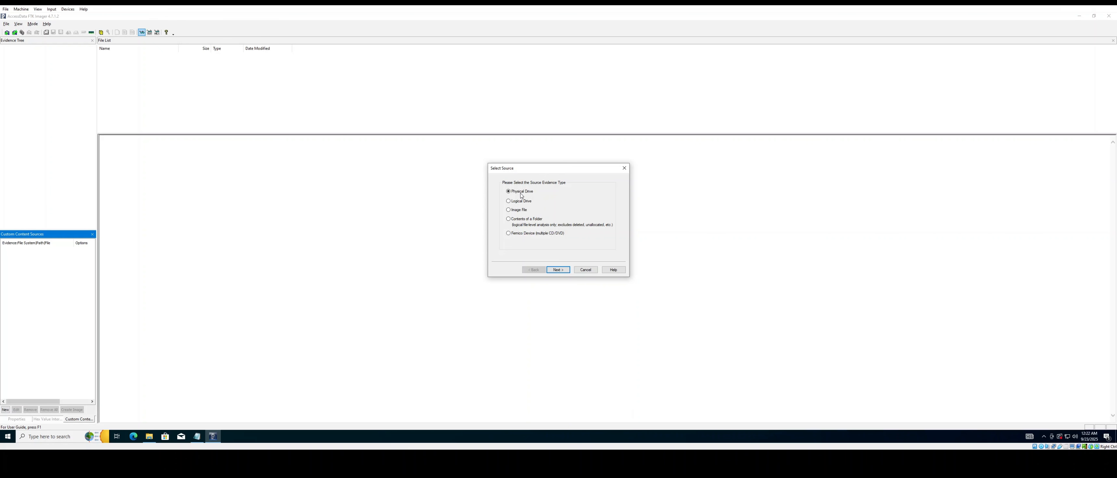
{"action": "left_click", "coordinate": [559, 272]}
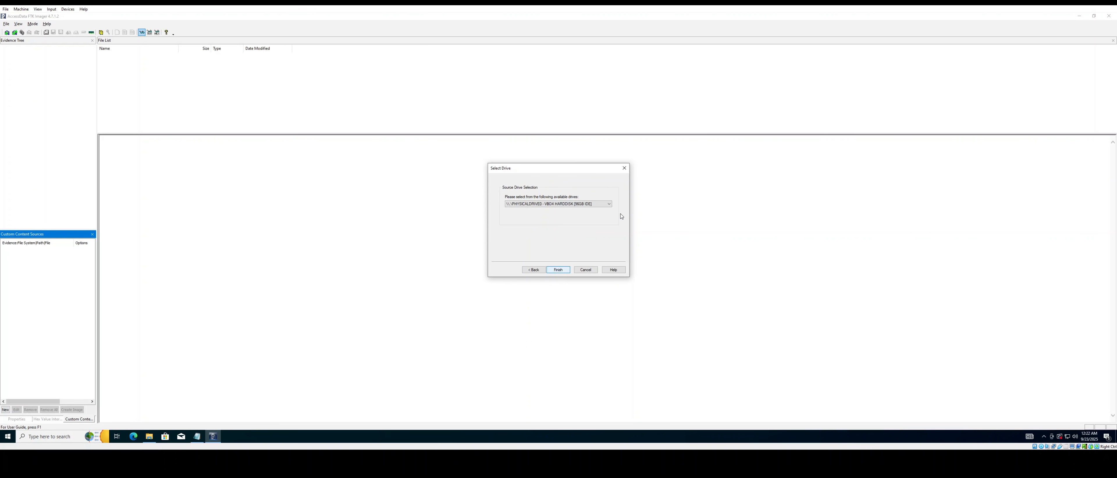
{"action": "left_click", "coordinate": [548, 206]}
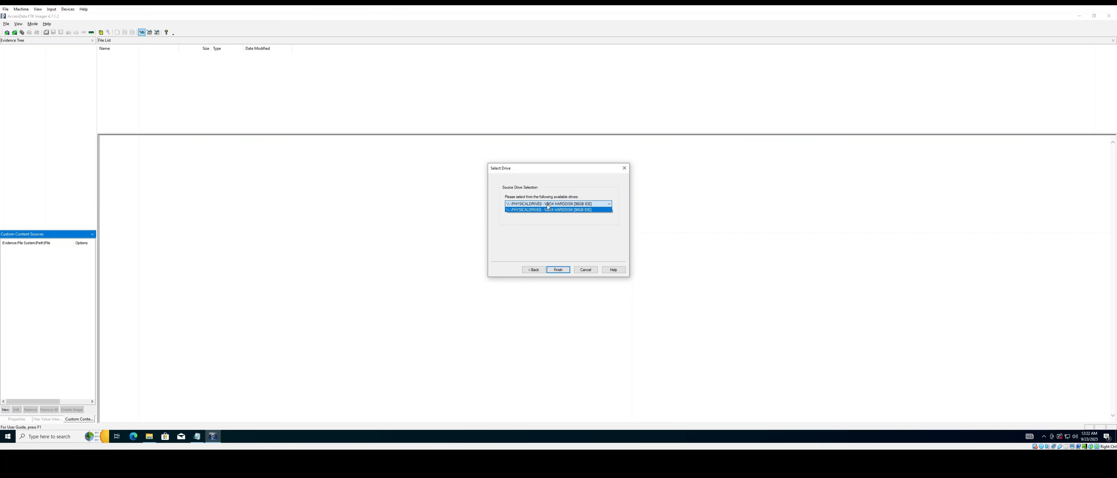
{"action": "left_click", "coordinate": [548, 206]}
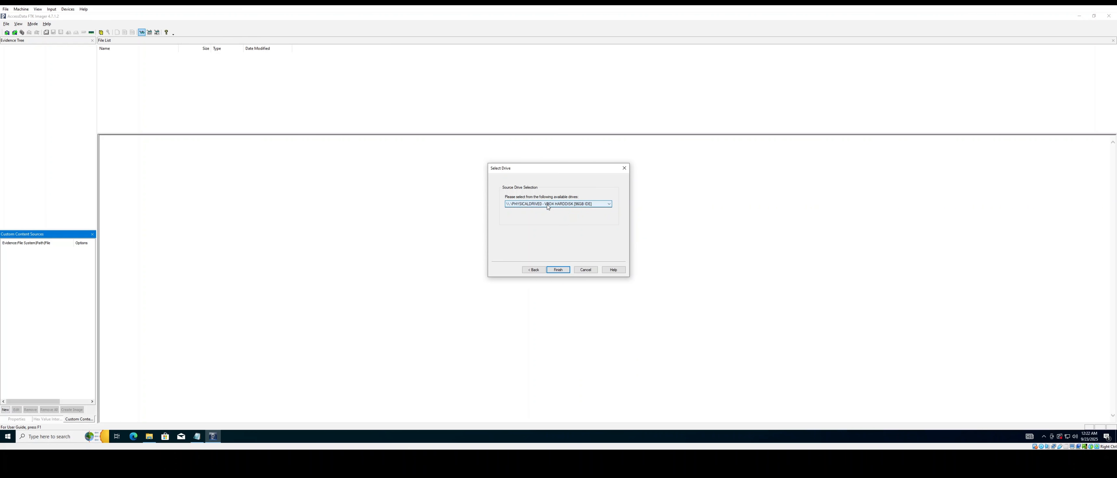
{"action": "left_click", "coordinate": [606, 209]}
{"action": "left_click", "coordinate": [606, 208]}
{"action": "left_click", "coordinate": [598, 203]}
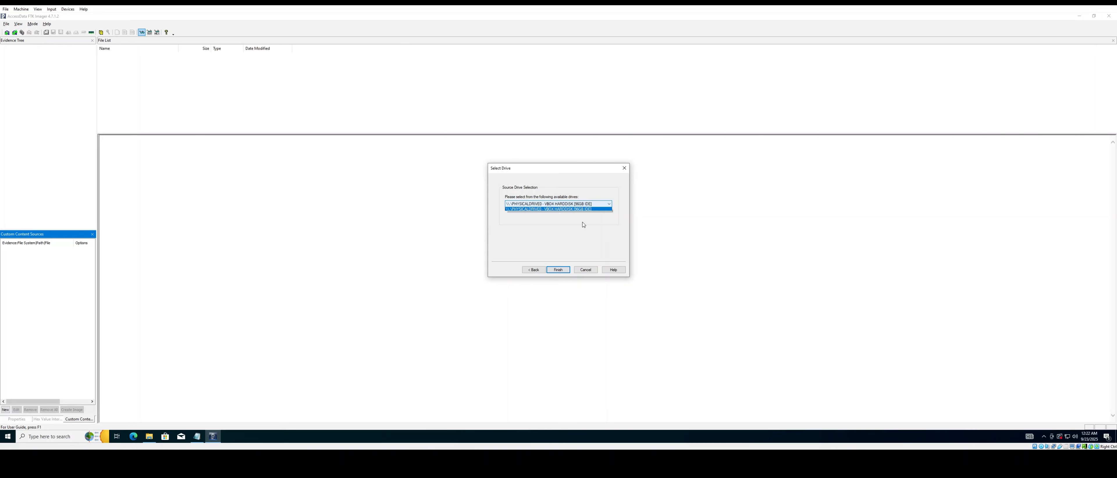
{"action": "left_click", "coordinate": [549, 209]}
{"action": "left_click", "coordinate": [558, 271]}
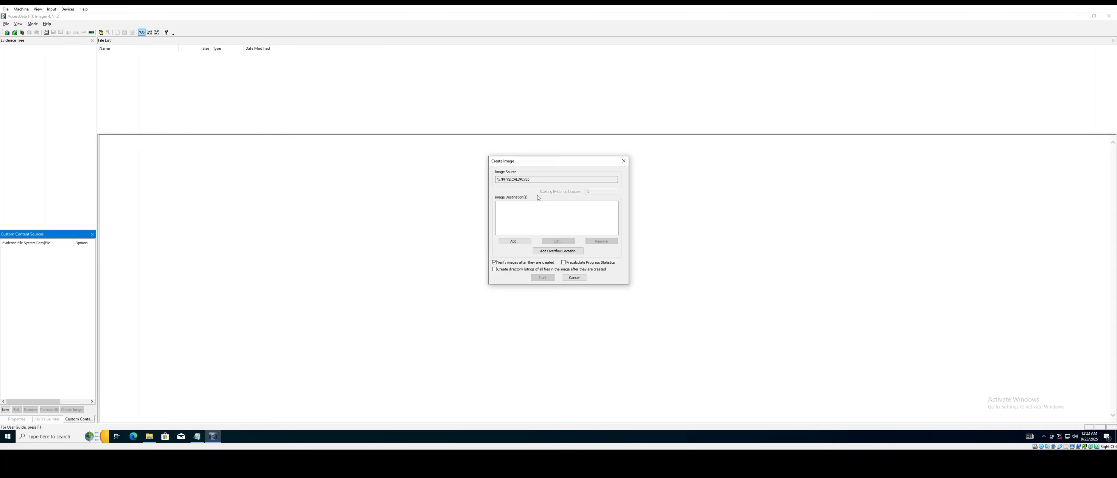
Step: Add an image destination of type E01 and fill in the evidence item information with case number 1
{"action": "left_click", "coordinate": [518, 244]}
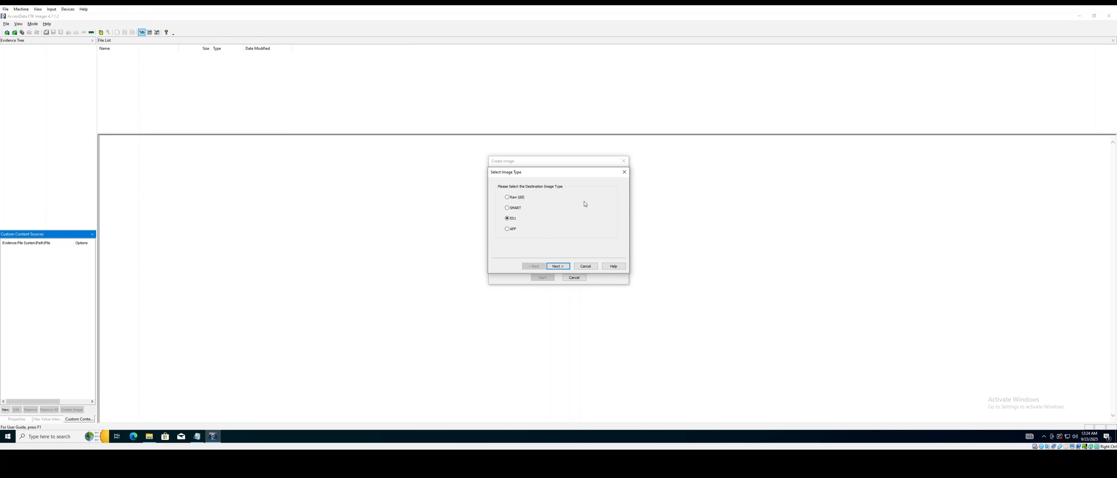
{"action": "left_click", "coordinate": [558, 267]}
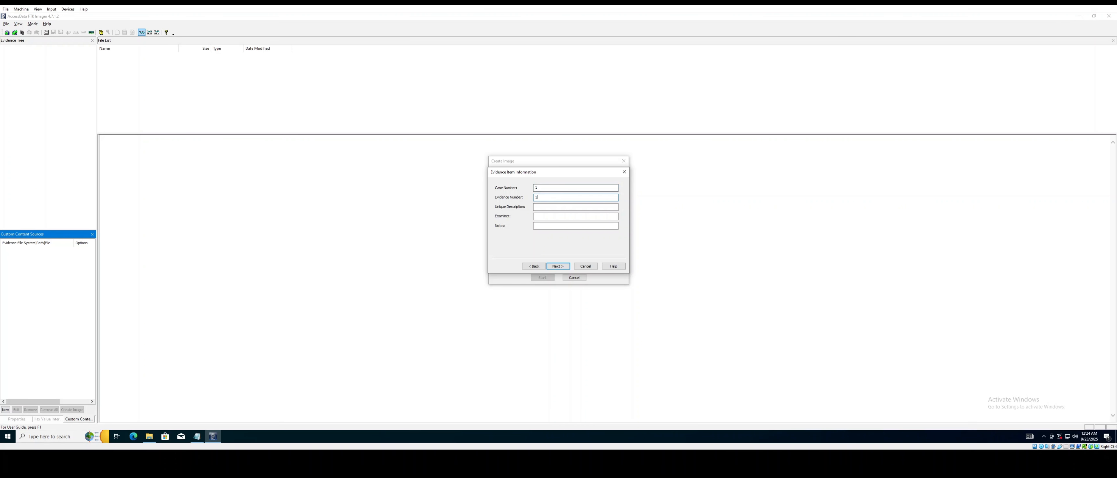
{"action": "left_click", "coordinate": [545, 207]}
{"action": "left_click", "coordinate": [577, 217]}
{"action": "left_click", "coordinate": [561, 267]}
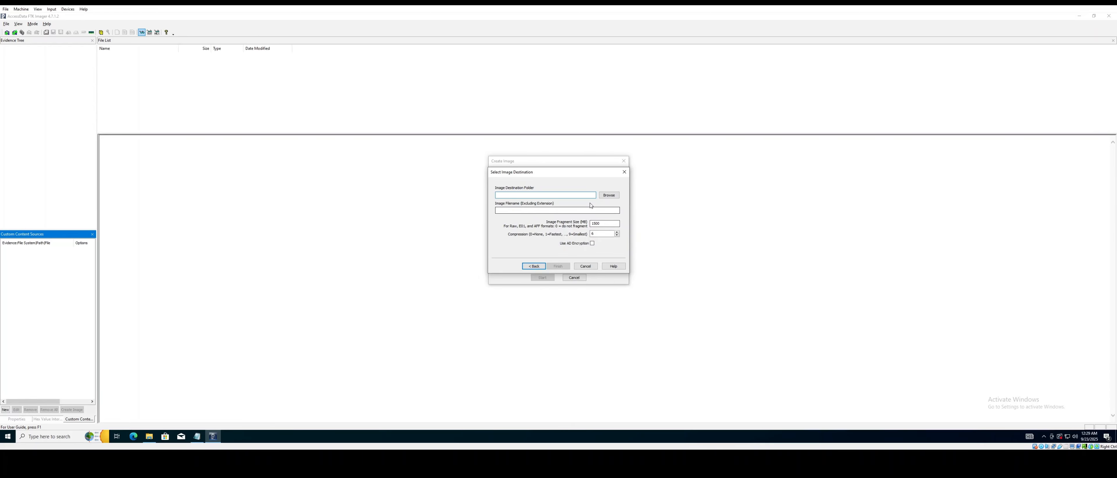
Step: Set the destination folder to E:\Forensic Image Files with the filename Cdrive, and start the imaging with verification enabled
{"action": "left_click", "coordinate": [610, 195]}
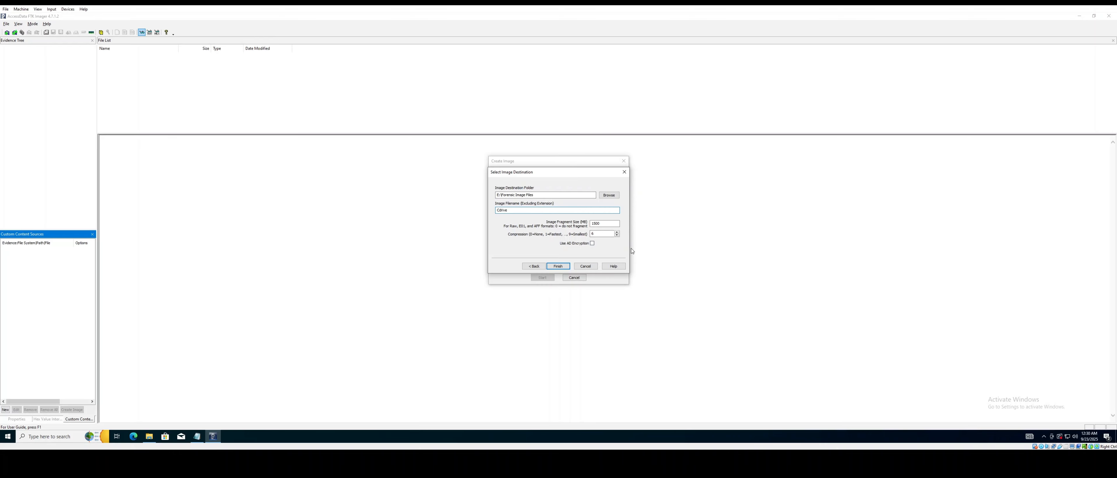
{"action": "left_click", "coordinate": [556, 266]}
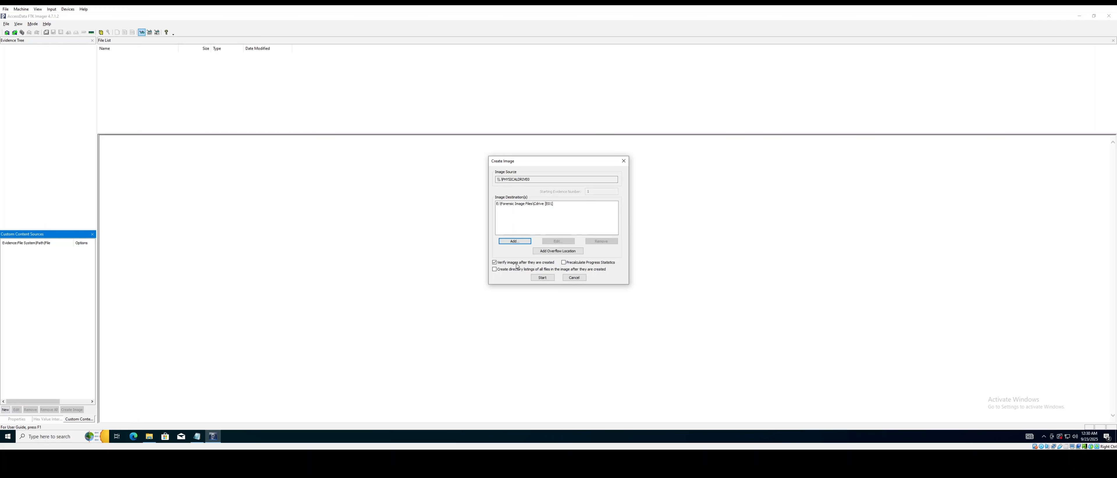
{"action": "left_click", "coordinate": [543, 278]}
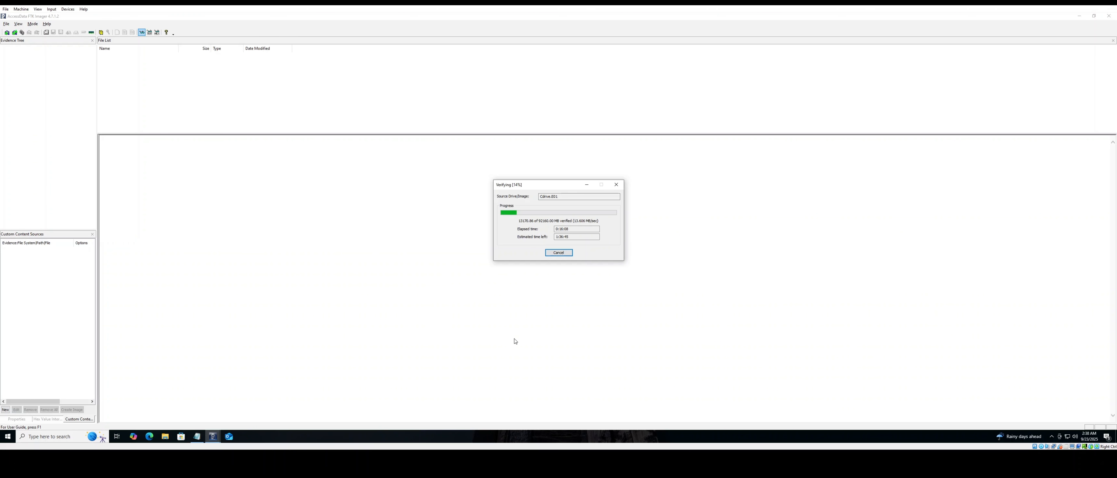
Step: Separate the Verifying window from the Creating Image window to check the imaging status and verification progress
{"action": "left_click_drag", "start_coordinate": [530, 187], "coordinate": [711, 202]}
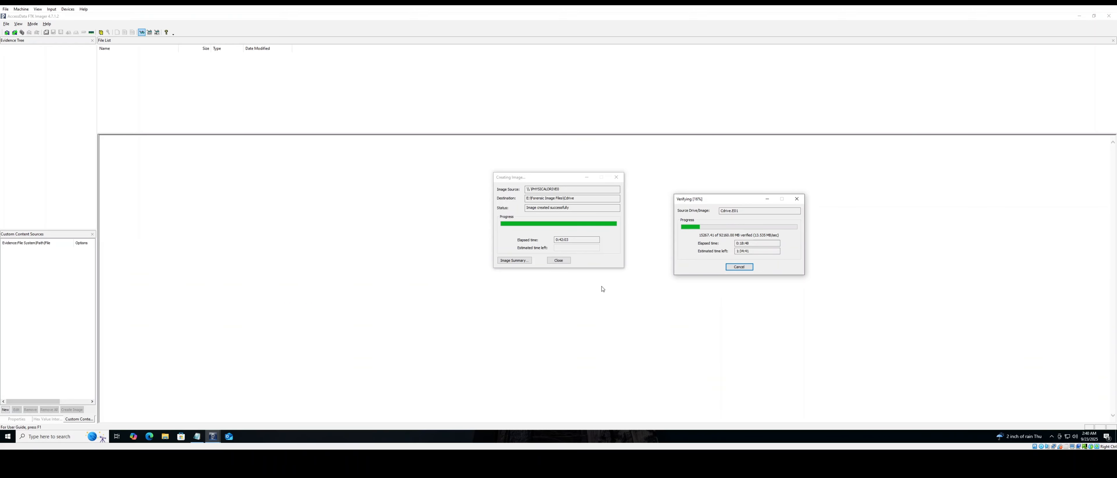
{"action": "left_click", "coordinate": [546, 177]}
{"action": "left_click", "coordinate": [728, 199]}
{"action": "left_click", "coordinate": [248, 438]}
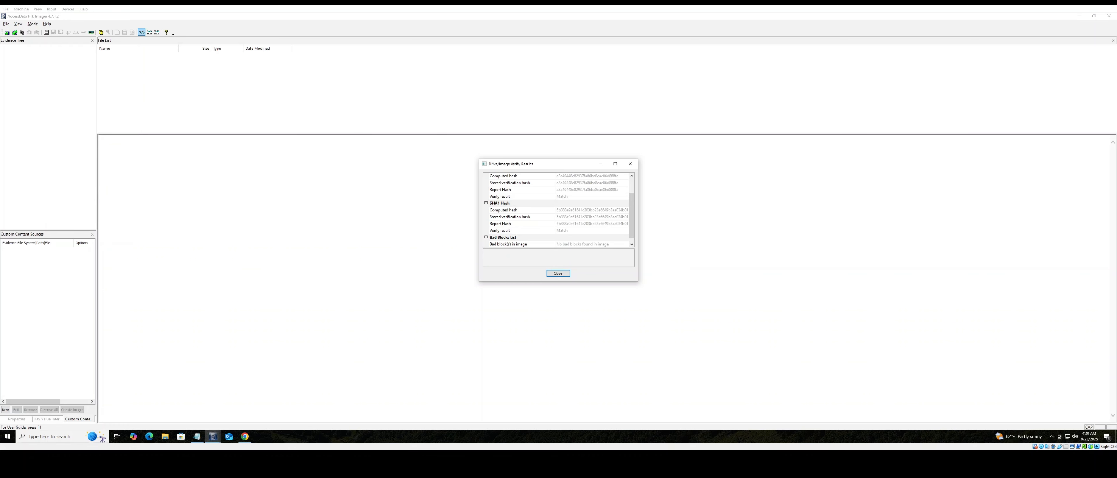
Step: Enlarge the Drive/Image Verify Results window to review the MD5 and SHA1 hashes and the bad blocks list
{"action": "left_click", "coordinate": [1080, 8]}
{"action": "left_click_drag", "start_coordinate": [637, 281], "coordinate": [662, 360]}
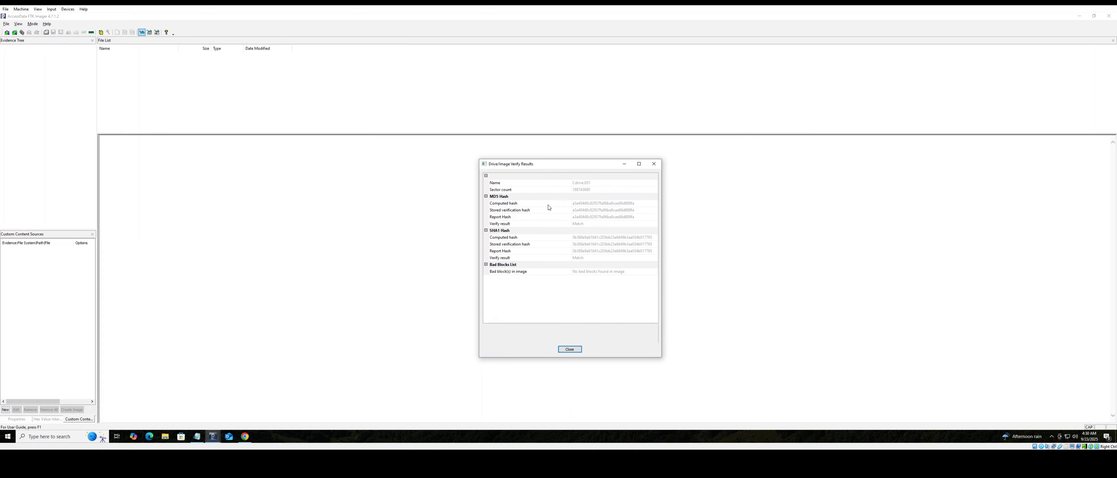
{"action": "left_click", "coordinate": [679, 456]}
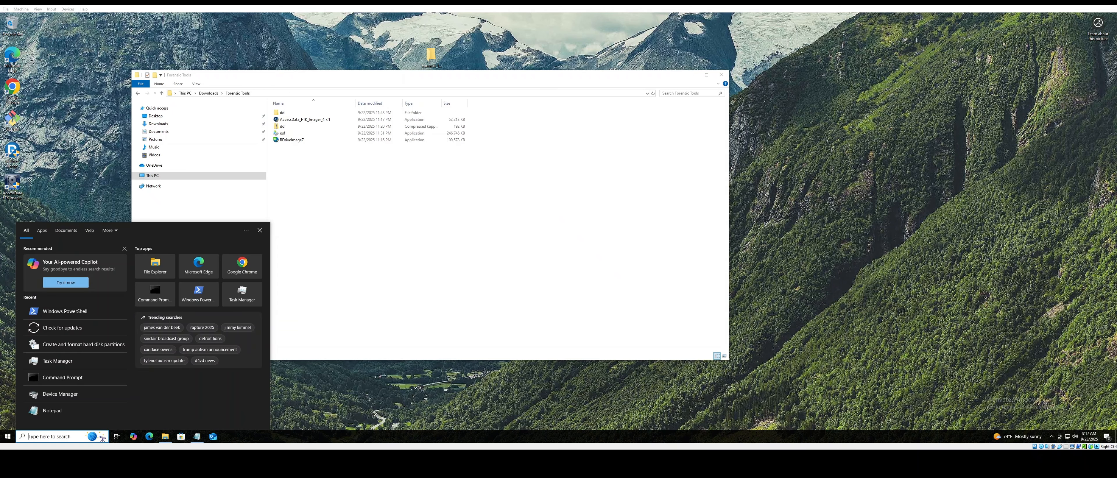
Step: Open Windows PowerShell as administrator and allow it to make changes to the device
{"action": "left_click", "coordinate": [334, 415]}
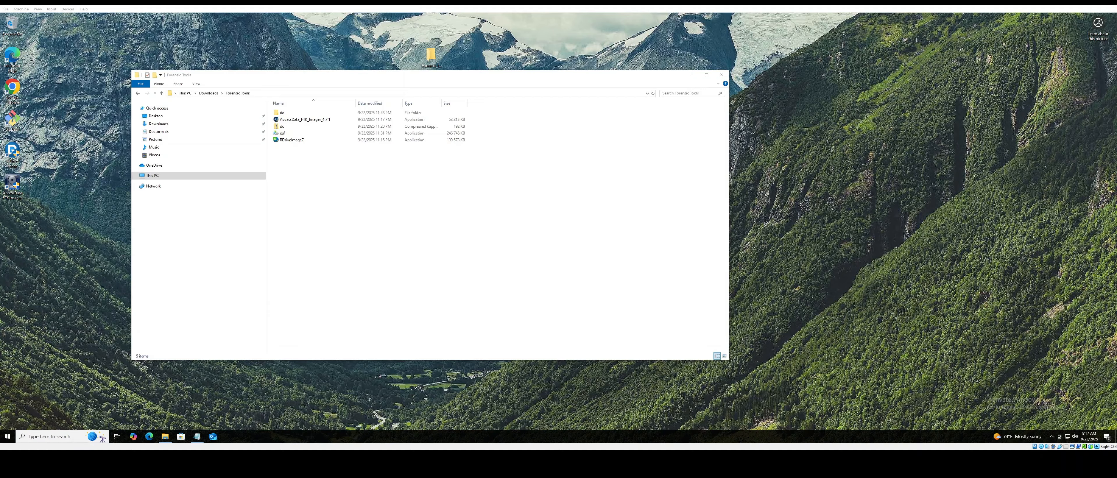
{"action": "left_click", "coordinate": [674, 445]}
{"action": "left_click", "coordinate": [73, 436]}
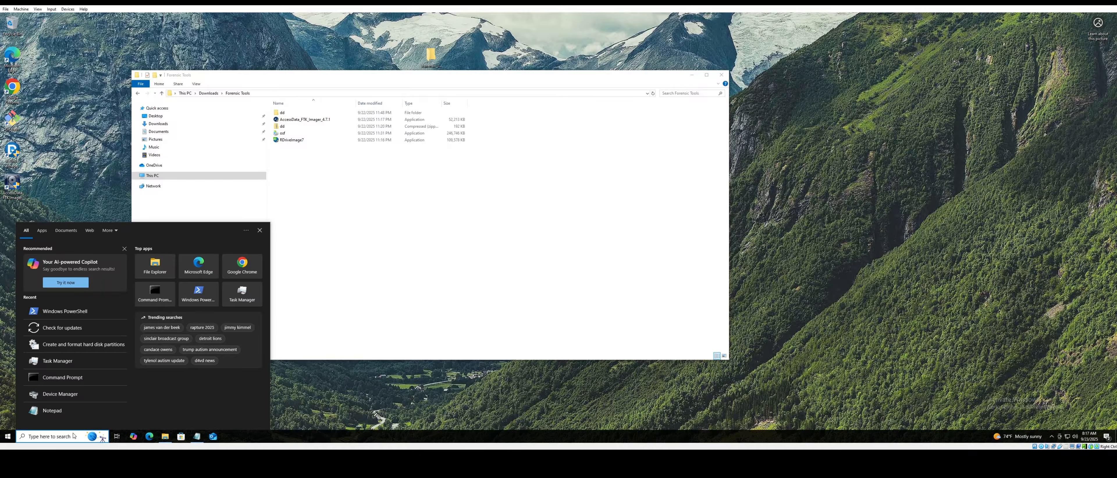
{"action": "right_click", "coordinate": [96, 310]}
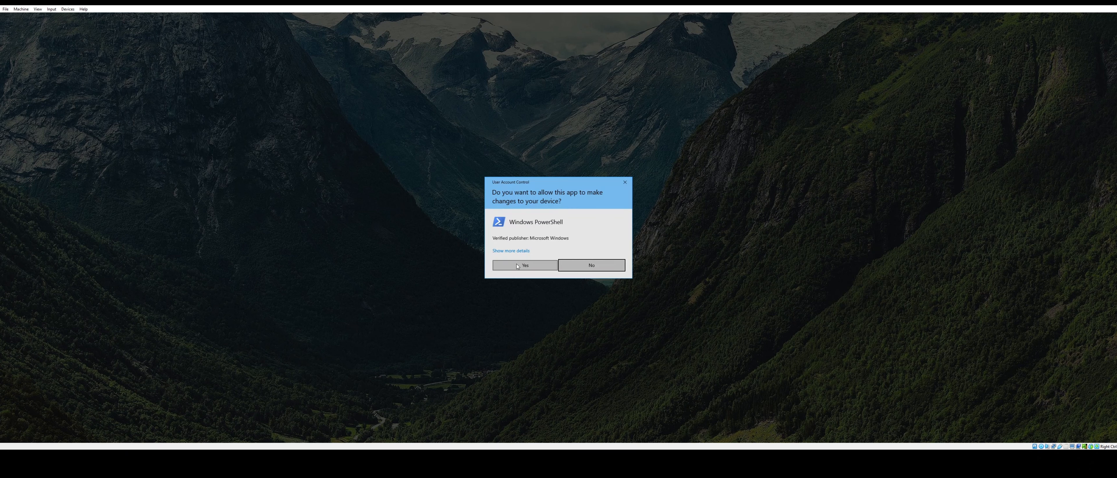
{"action": "left_click", "coordinate": [516, 265]}
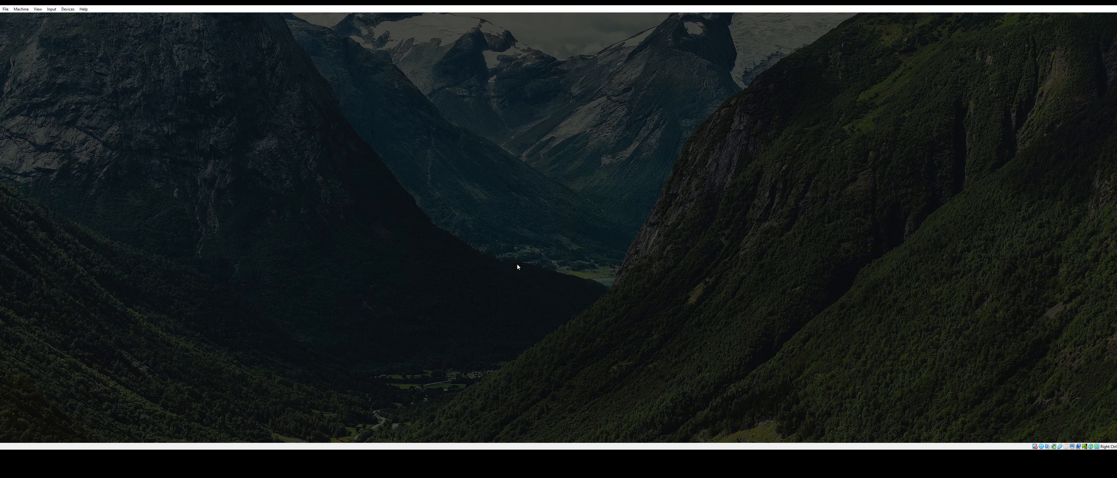
{"action": "left_click", "coordinate": [342, 106]}
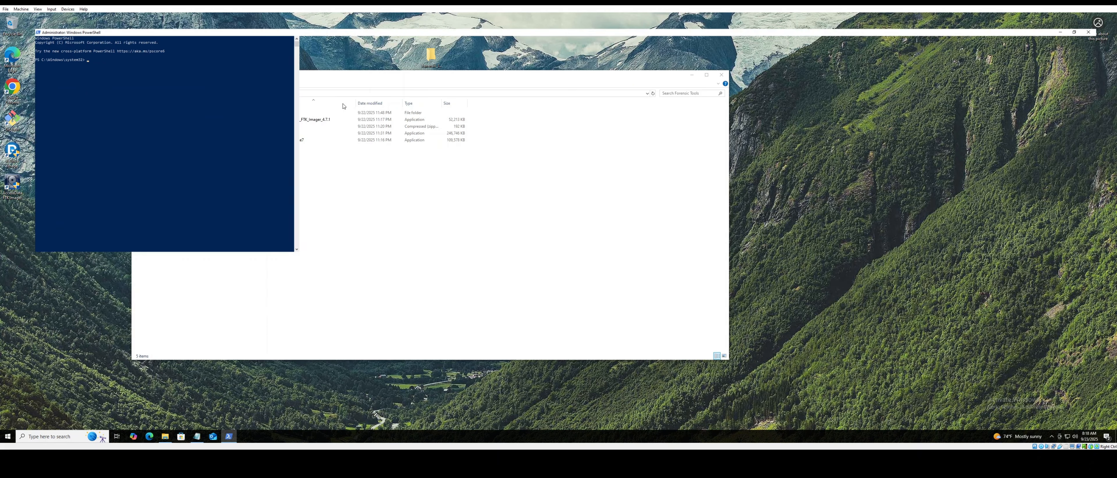